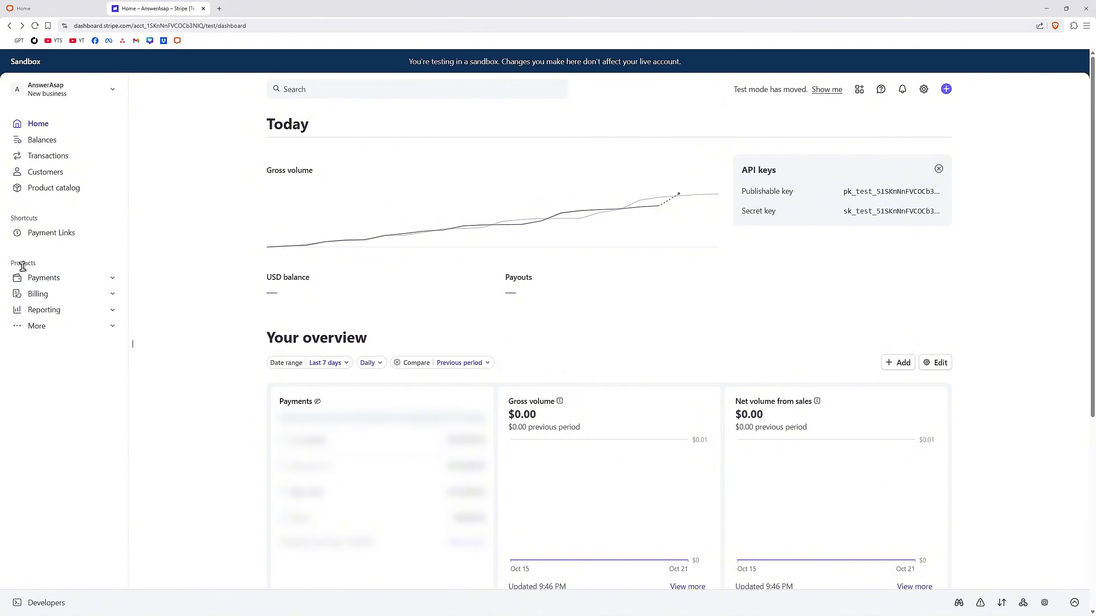
Open the Payment Links page under Payments and start creating a new payment link
left_click(72, 278)
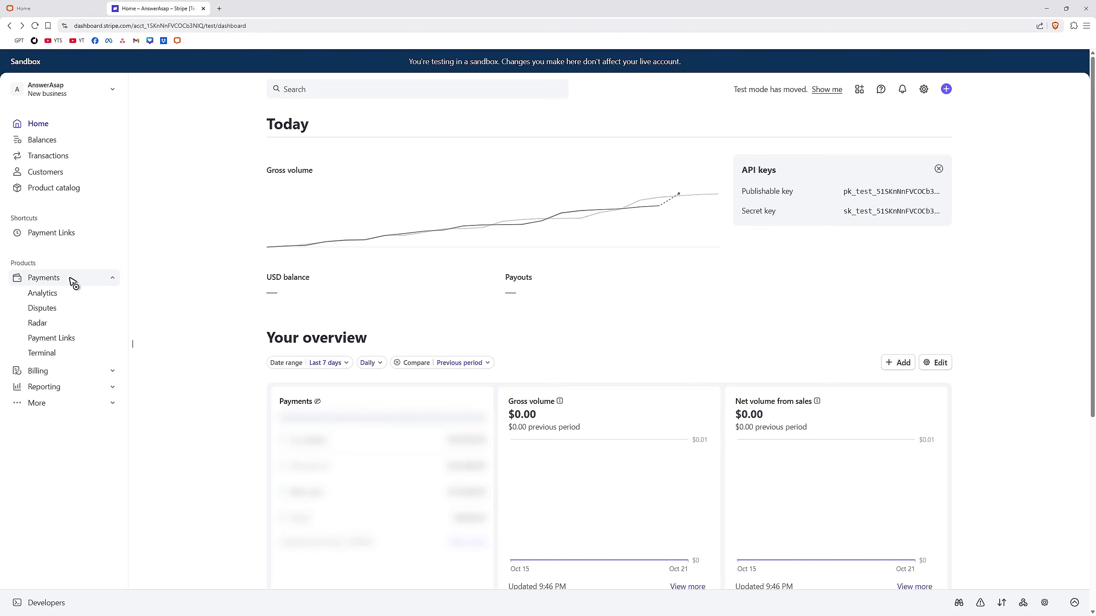
left_click(63, 341)
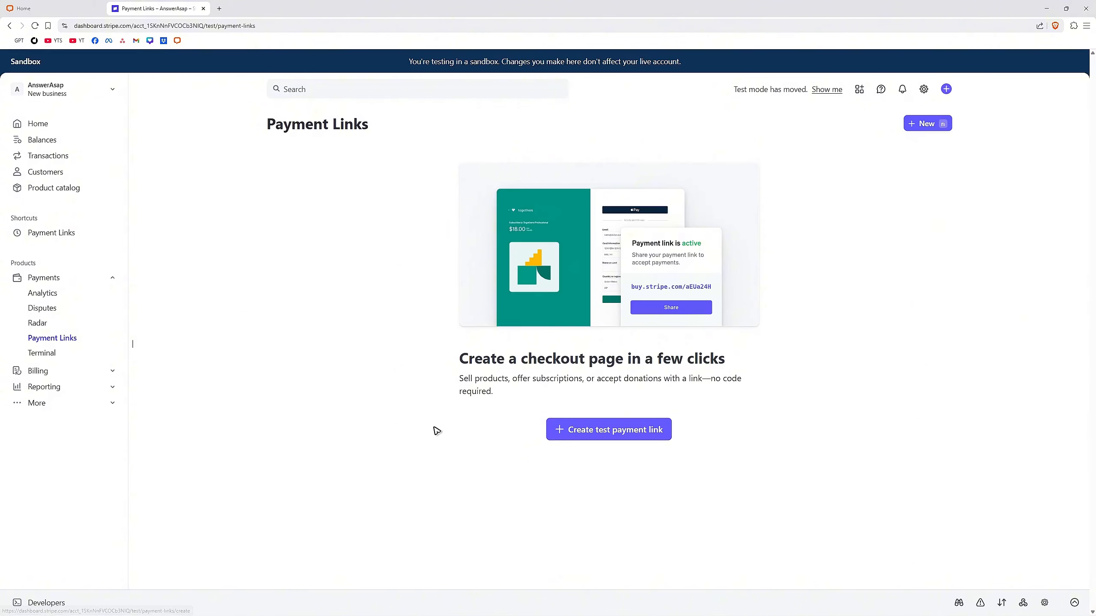
left_click(926, 124)
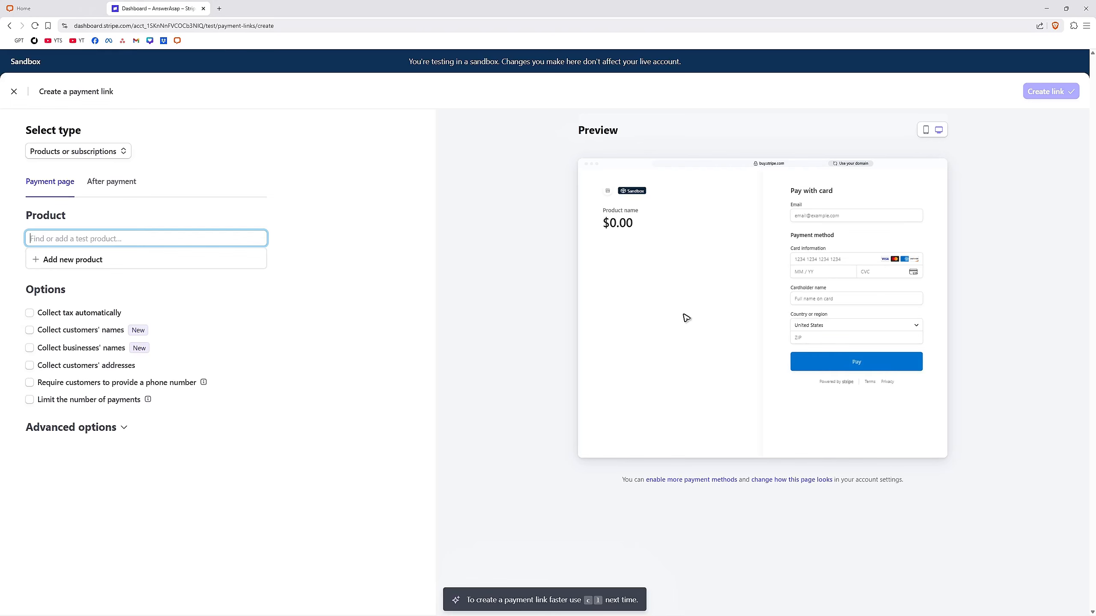
Review the after-payment settings, switch the checkout preview to mobile view, and return to the payment page settings
left_click(116, 186)
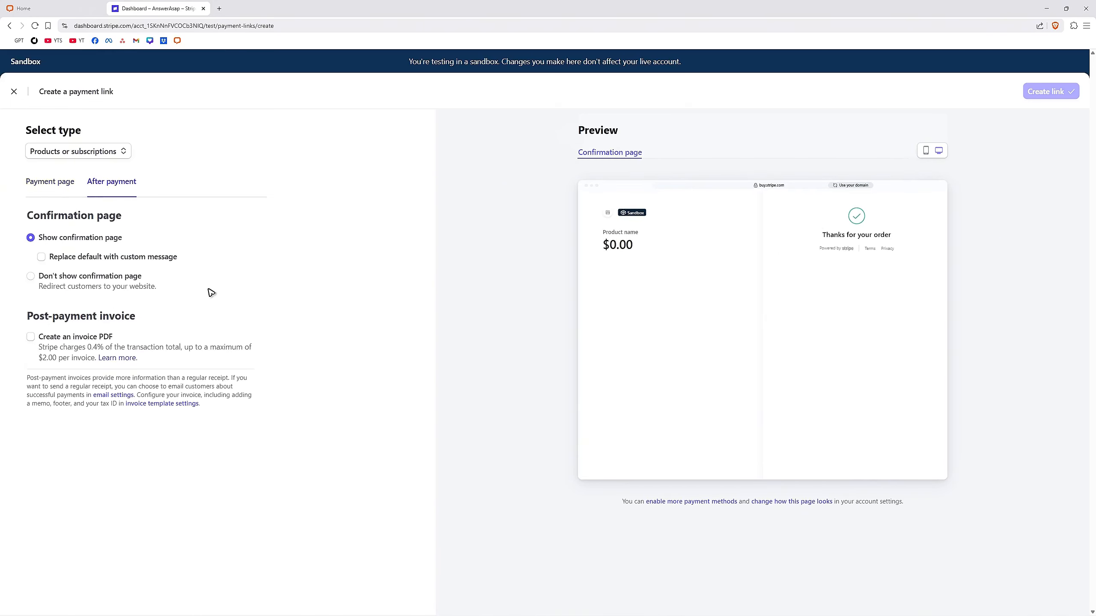
left_click(926, 150)
left_click(60, 183)
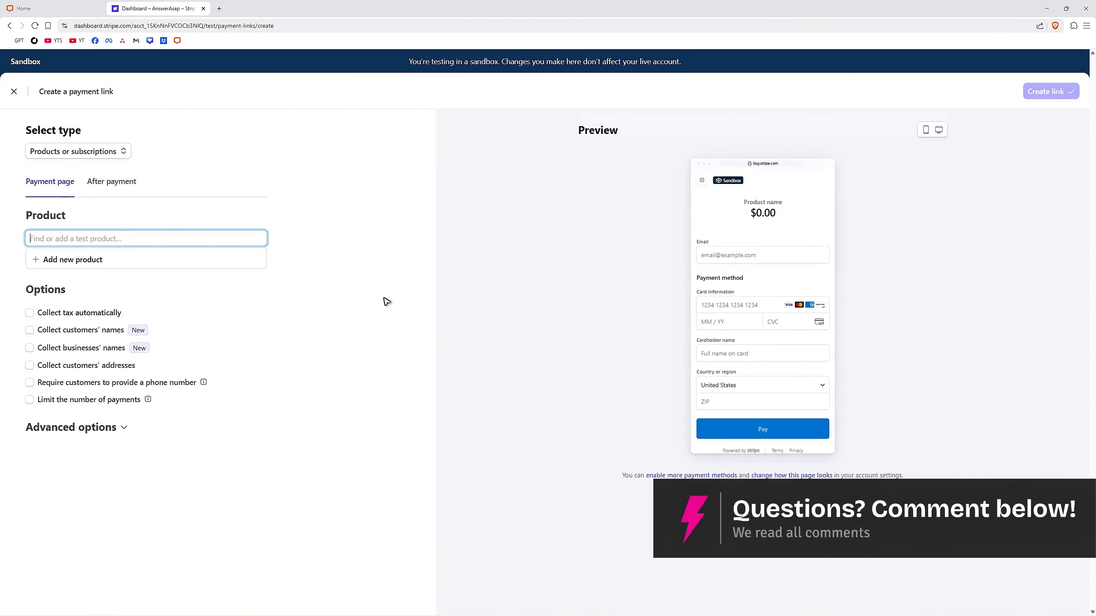
Keep the link type as Products or subscriptions and start adding a new product
left_click(99, 154)
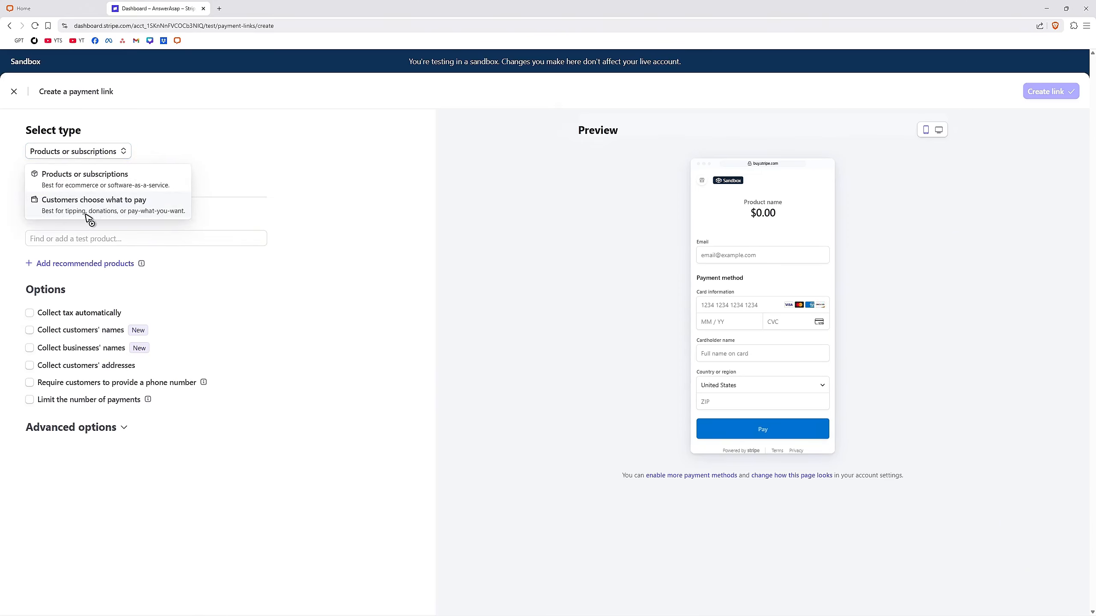
left_click(76, 183)
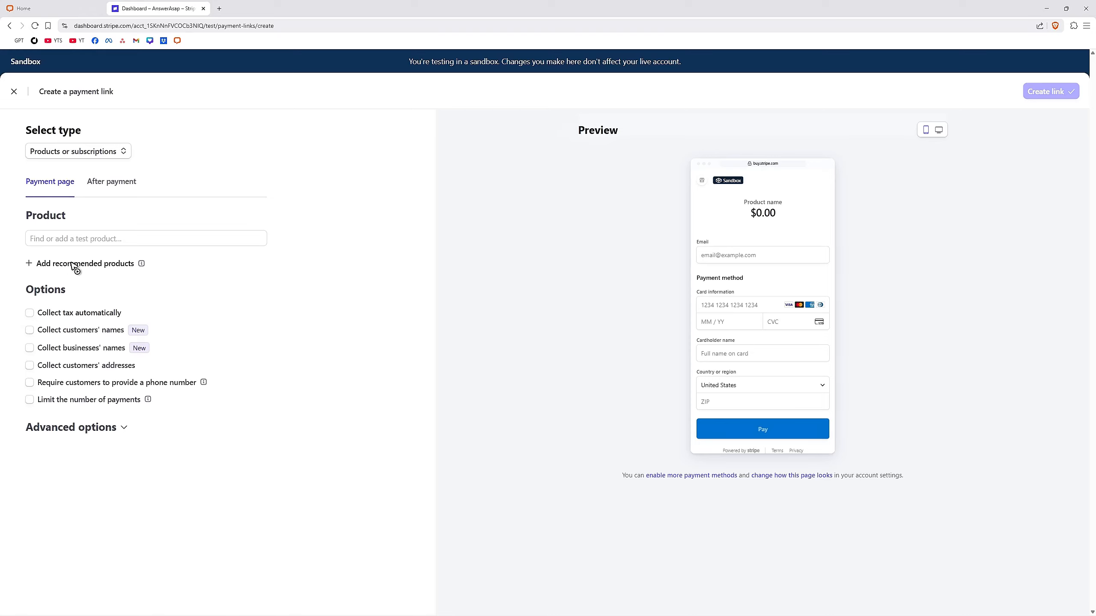
left_click(136, 241)
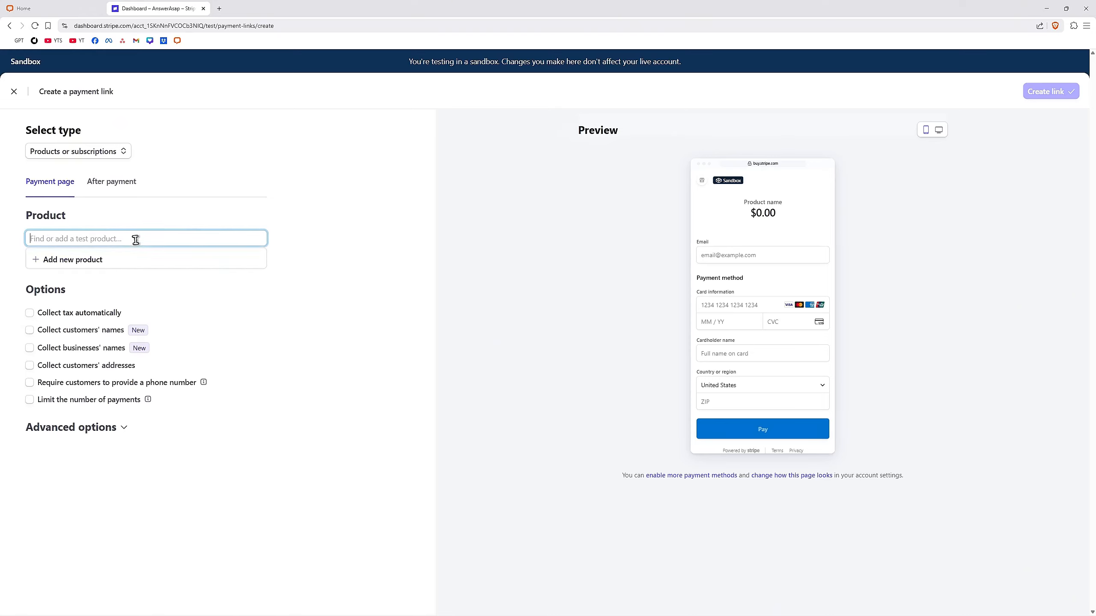
left_click(92, 263)
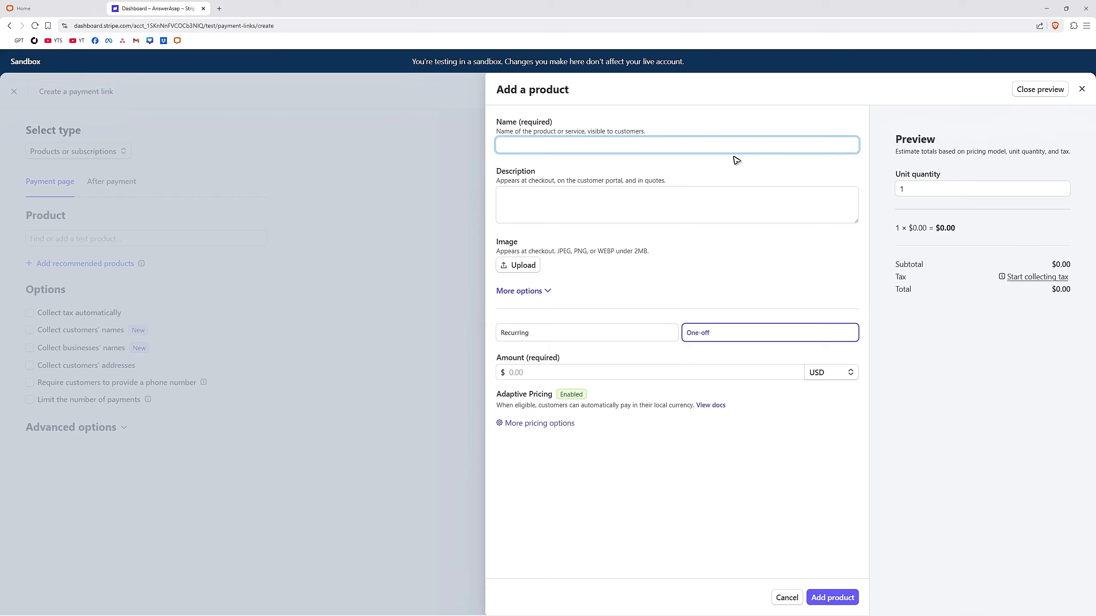
Enter "Sample for livechat (Product)" as both the name and the description of the product
type("or livechat (Product)")
key("Left")
type("Product")
key("ctrl+a")
key("ctrl+c")
left_click(569, 201)
key("ctrl+v")
left_click_drag(663, 181, 664, 170)
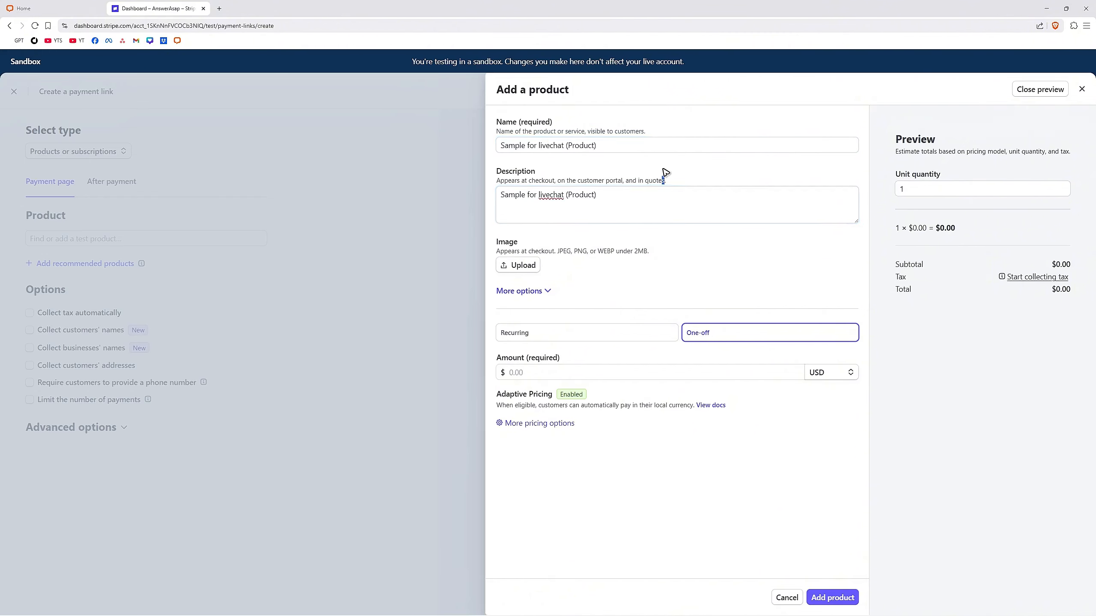
left_click(711, 169)
Set the product's one-off amount to 10.00, keeping USD as the currency after checking the available currencies
left_click(573, 371)
type("10")
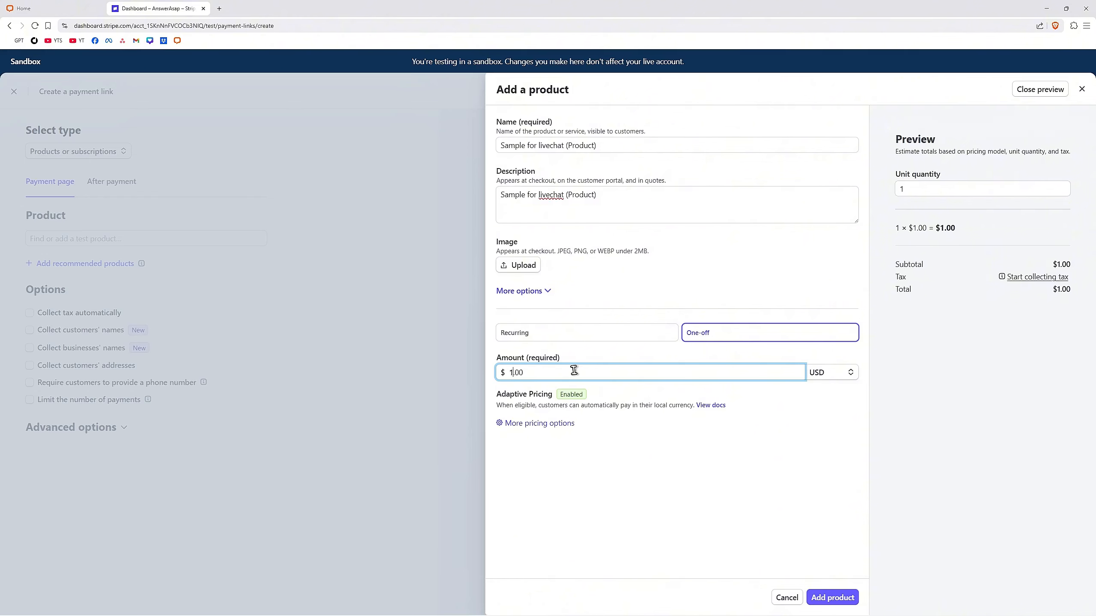
left_click_drag(620, 405, 618, 482)
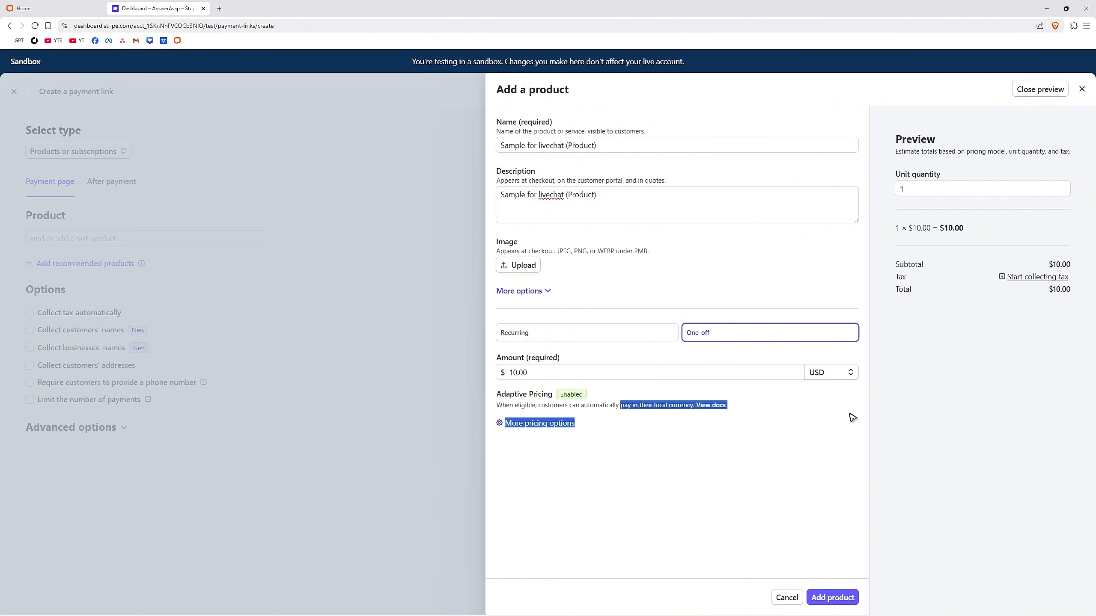
left_click(836, 373)
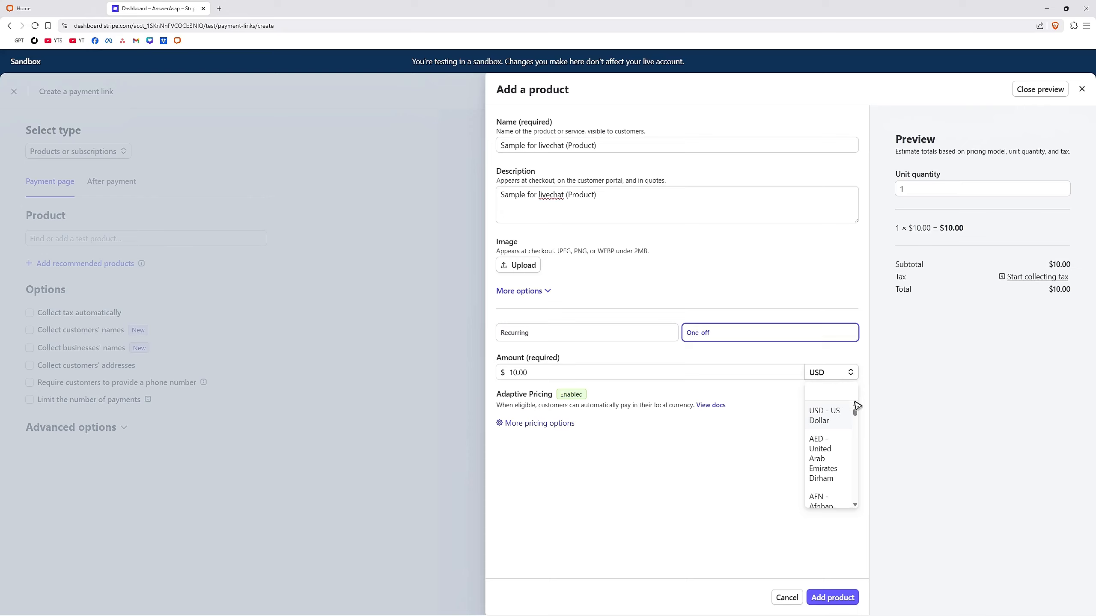
left_click_drag(856, 416, 854, 481)
left_click(732, 500)
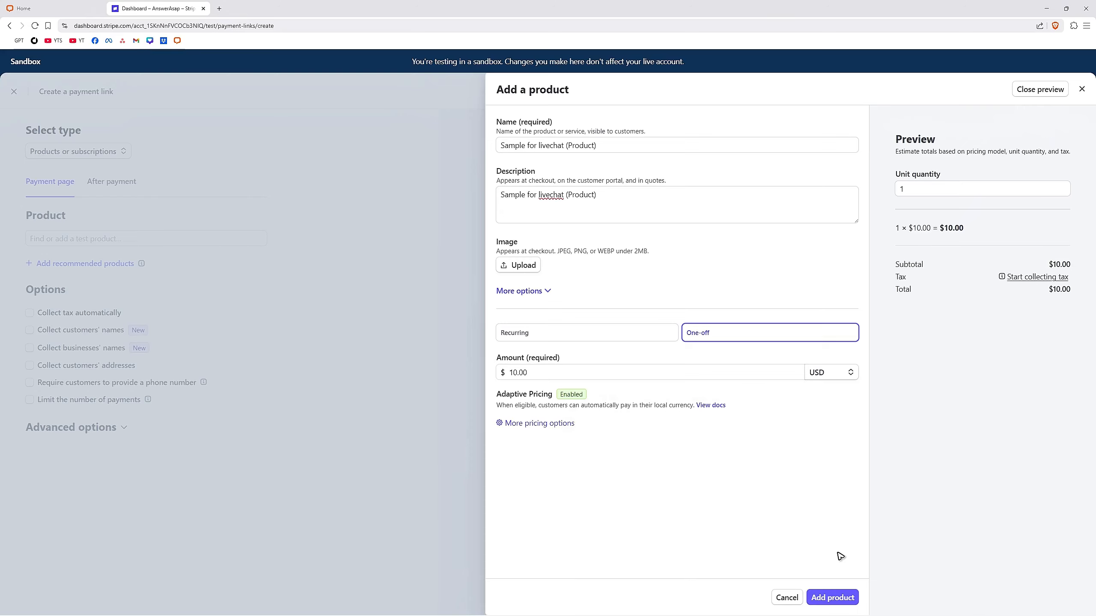
Check the unit quantity in the price preview and add the product to the payment link
left_click_drag(926, 184, 838, 180)
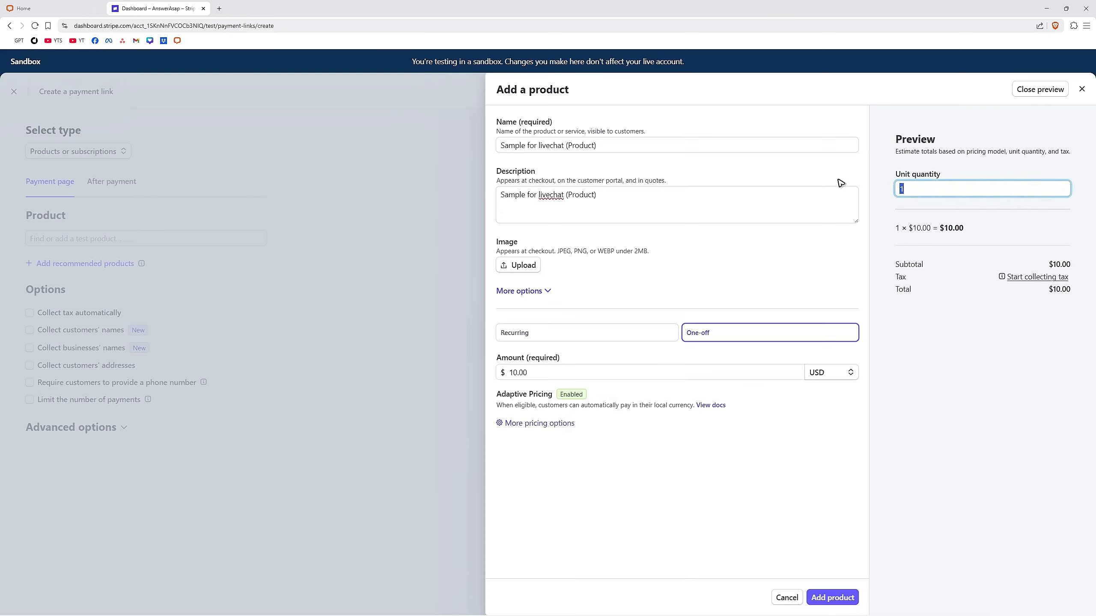
left_click(953, 433)
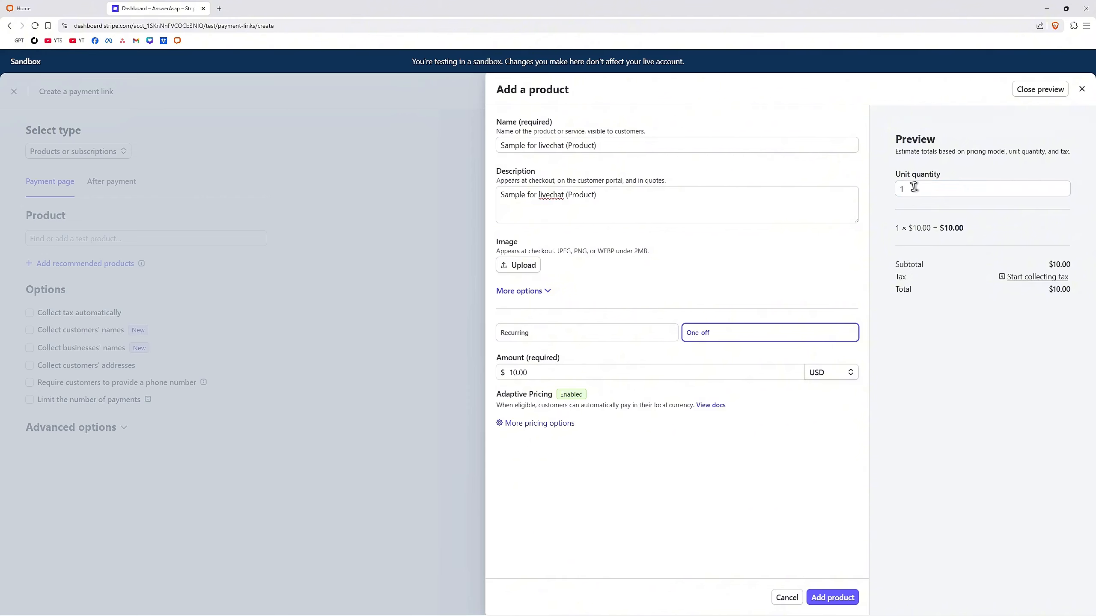
left_click_drag(914, 187, 877, 182)
left_click(935, 450)
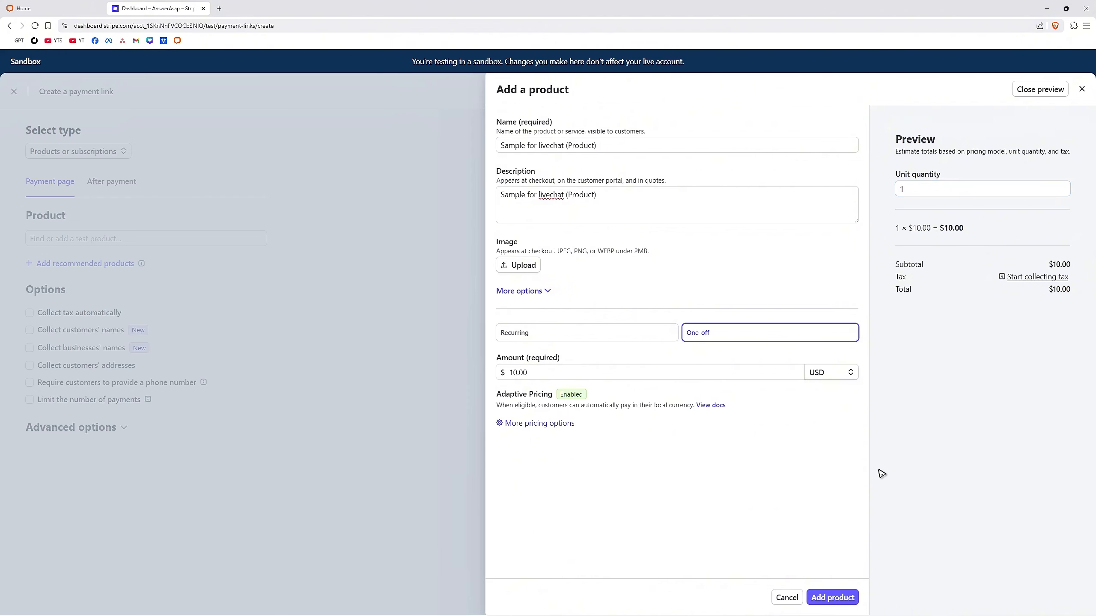
left_click(835, 600)
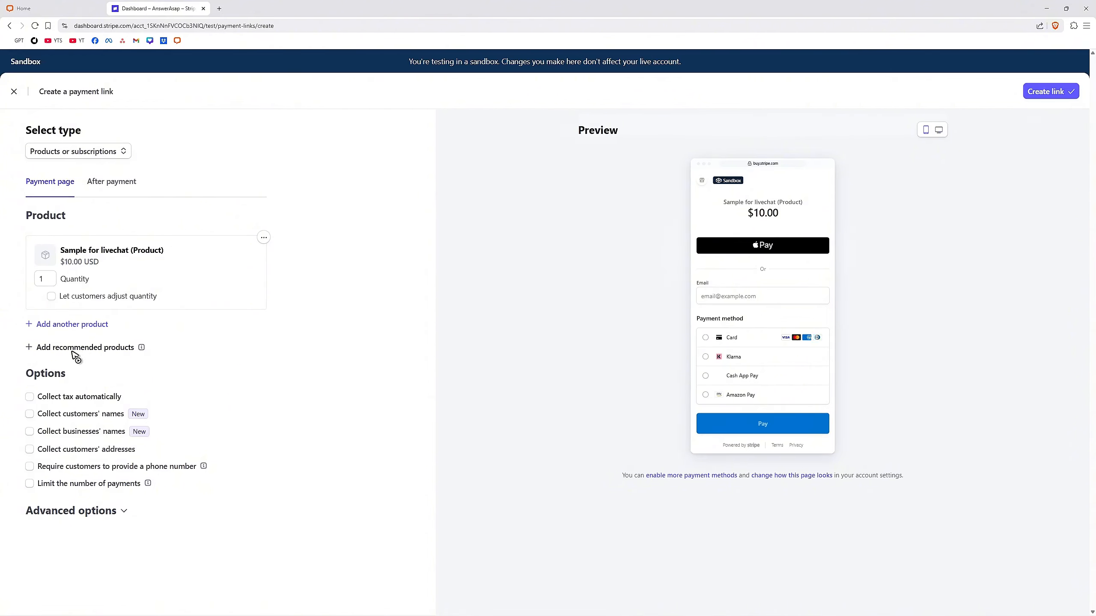
Enable collecting customers' names and businesses' names as non-optional fields, leaving automatic tax collection off
left_click(31, 397)
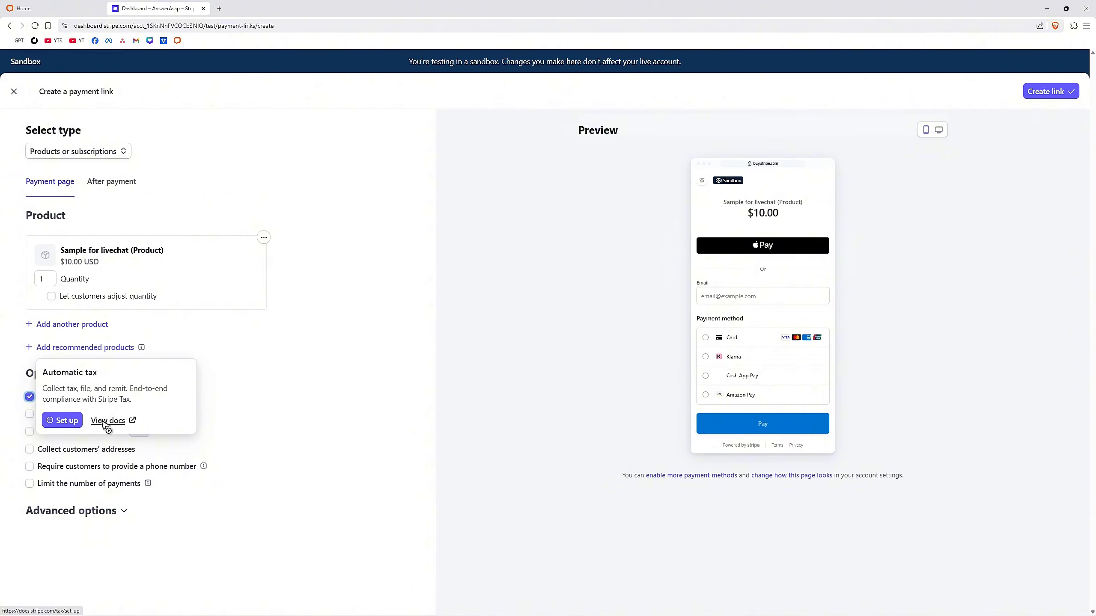
left_click(369, 423)
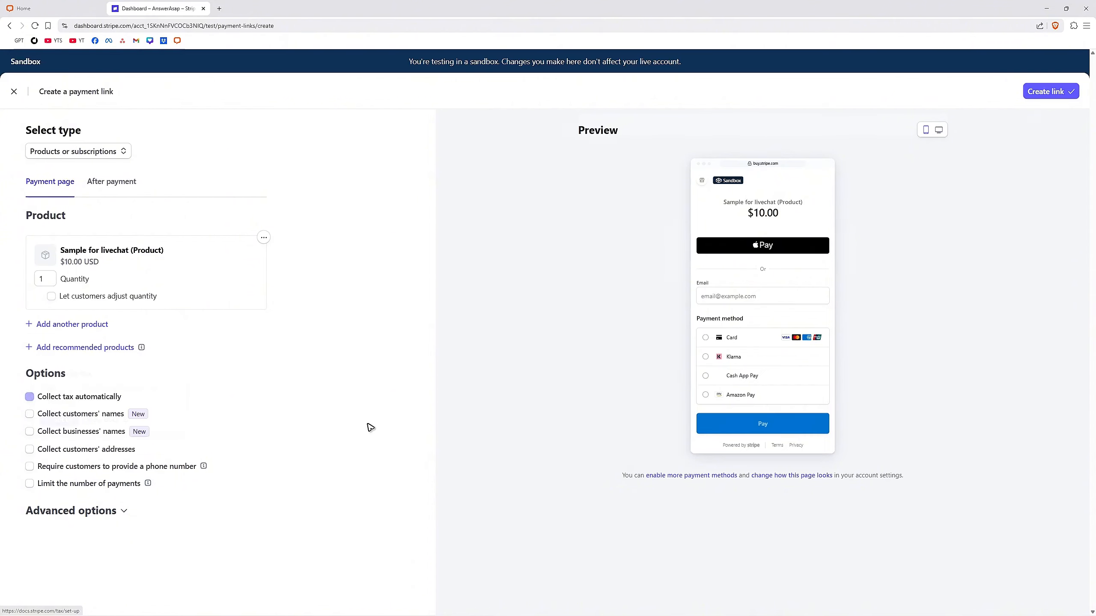
left_click(30, 416)
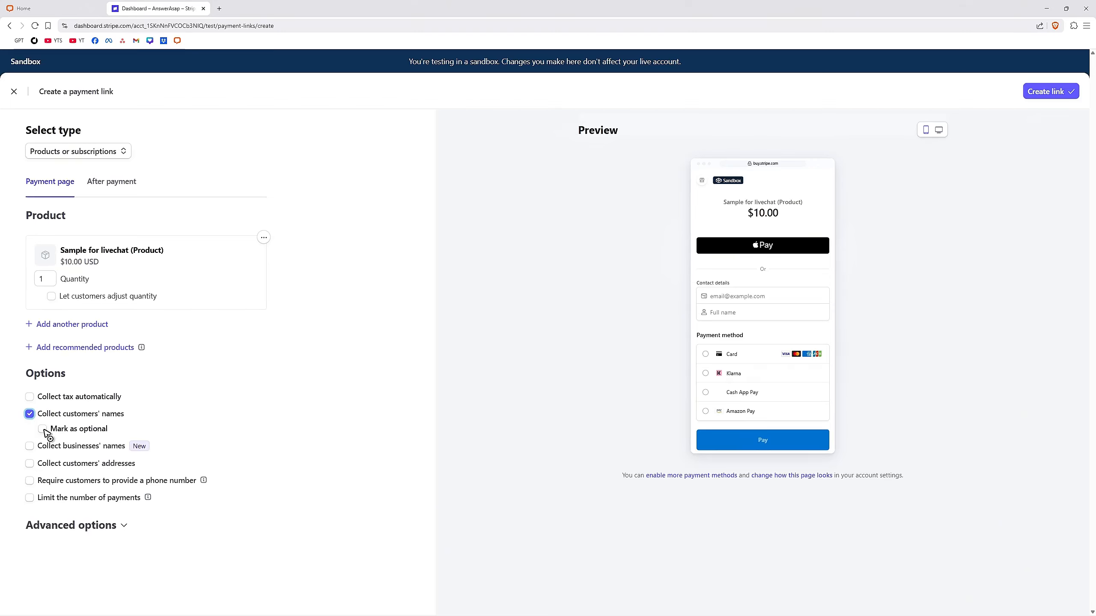
left_click(43, 429)
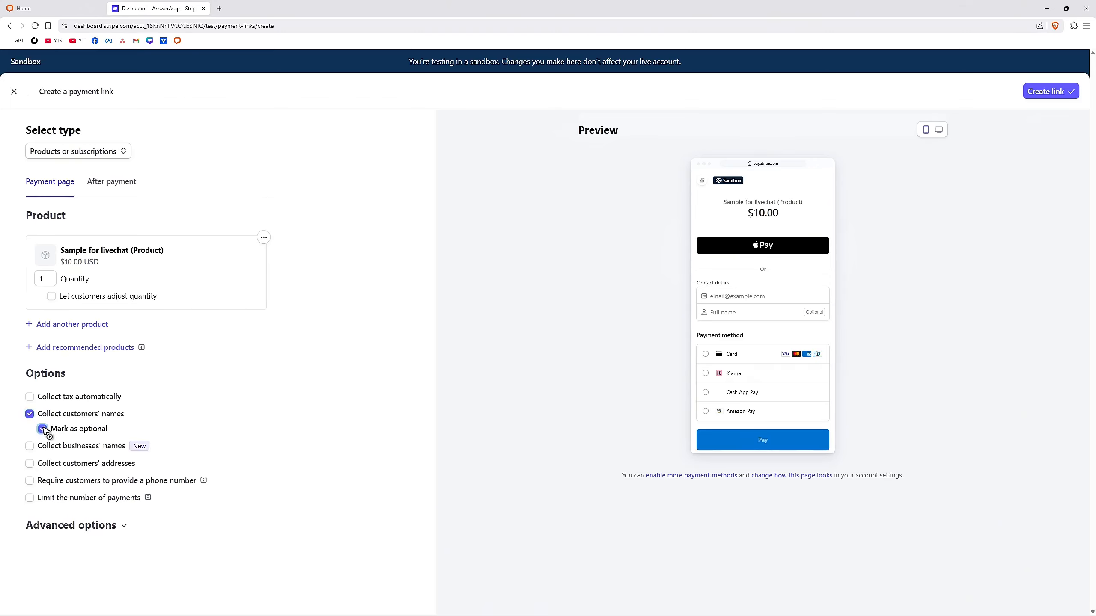
left_click(43, 428)
left_click(30, 446)
left_click(42, 461)
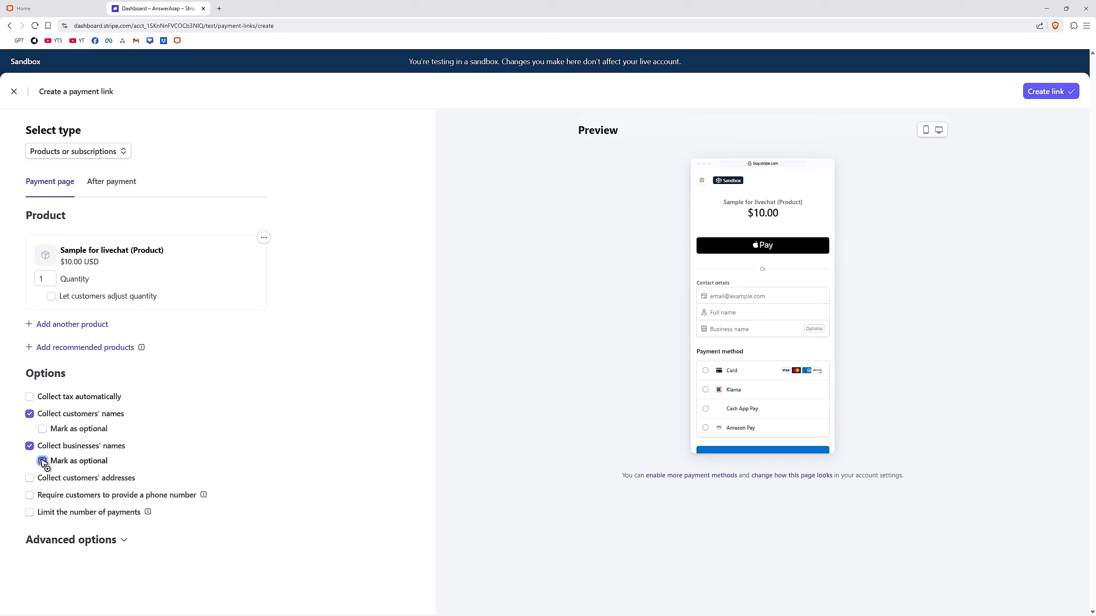
left_click(43, 461)
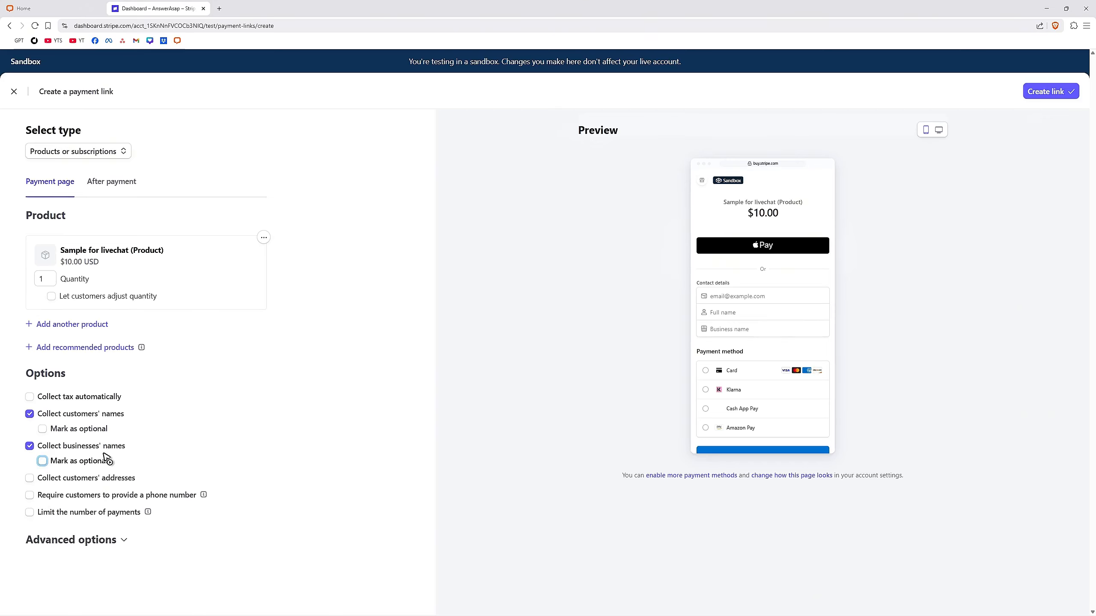
Review the advanced options and the call-to-action choices, and switch the checkout preview to desktop view
left_click(124, 541)
scroll(208, 443, "down", 2)
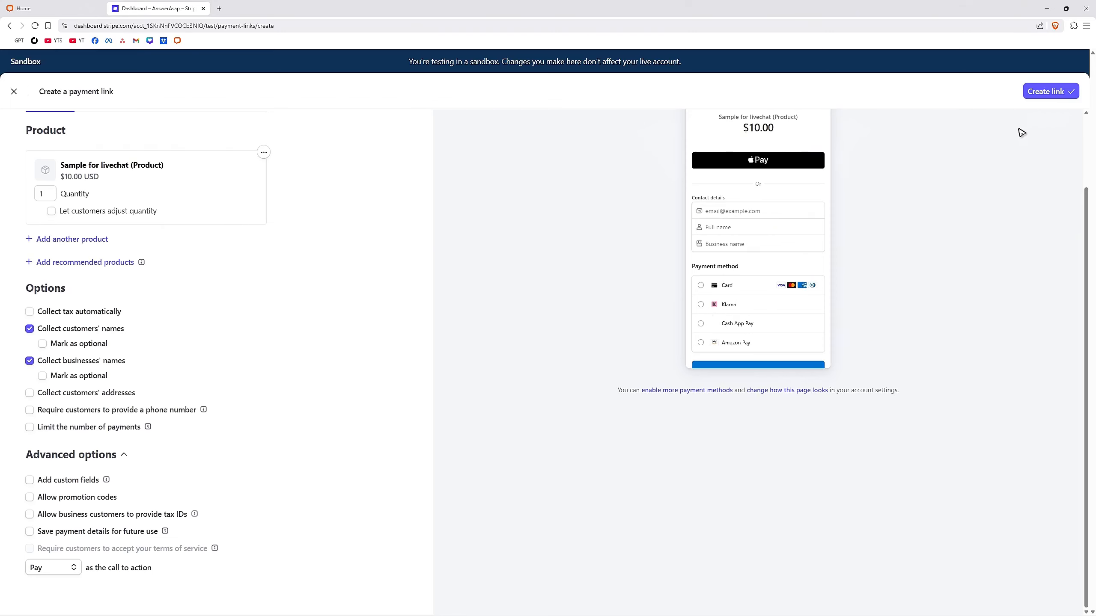
scroll(844, 294, "up", 3)
left_click(934, 130)
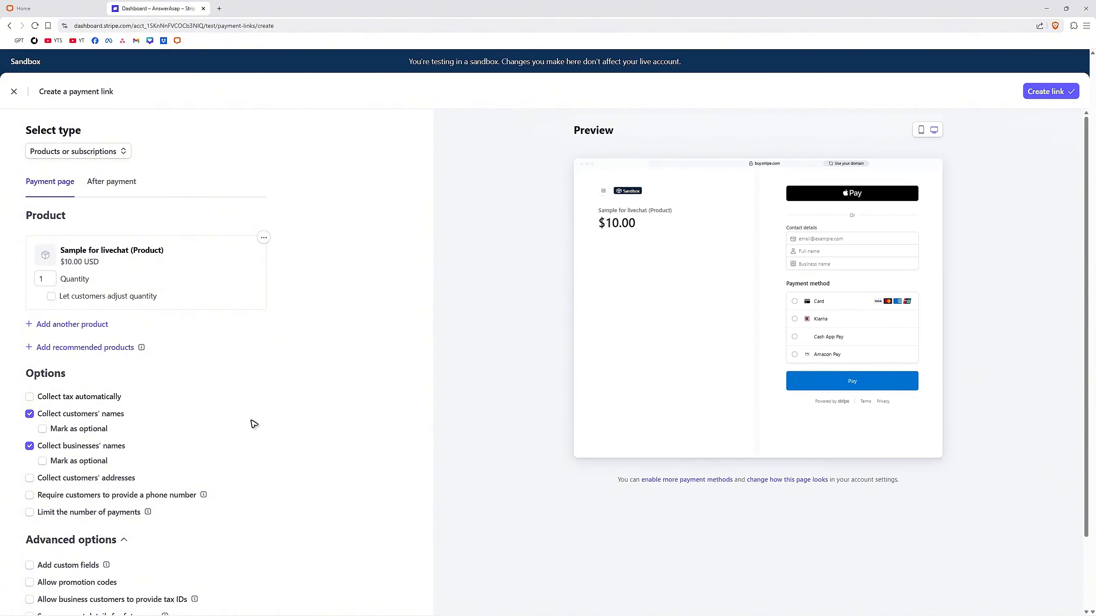
scroll(254, 424, "down", 2)
left_click(64, 569)
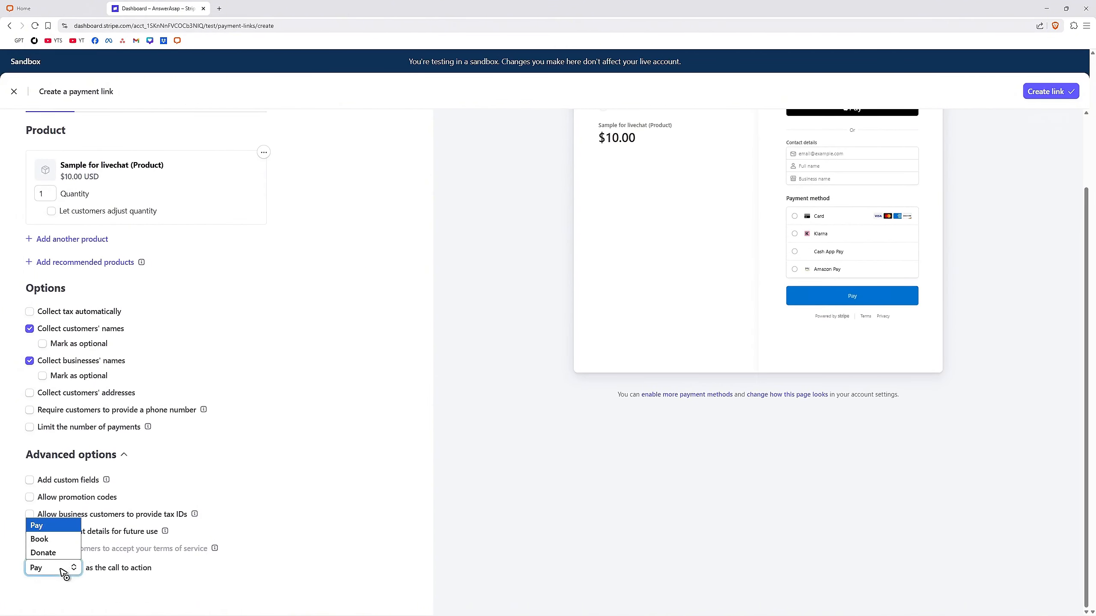
left_click(285, 536)
scroll(464, 491, "up", 2)
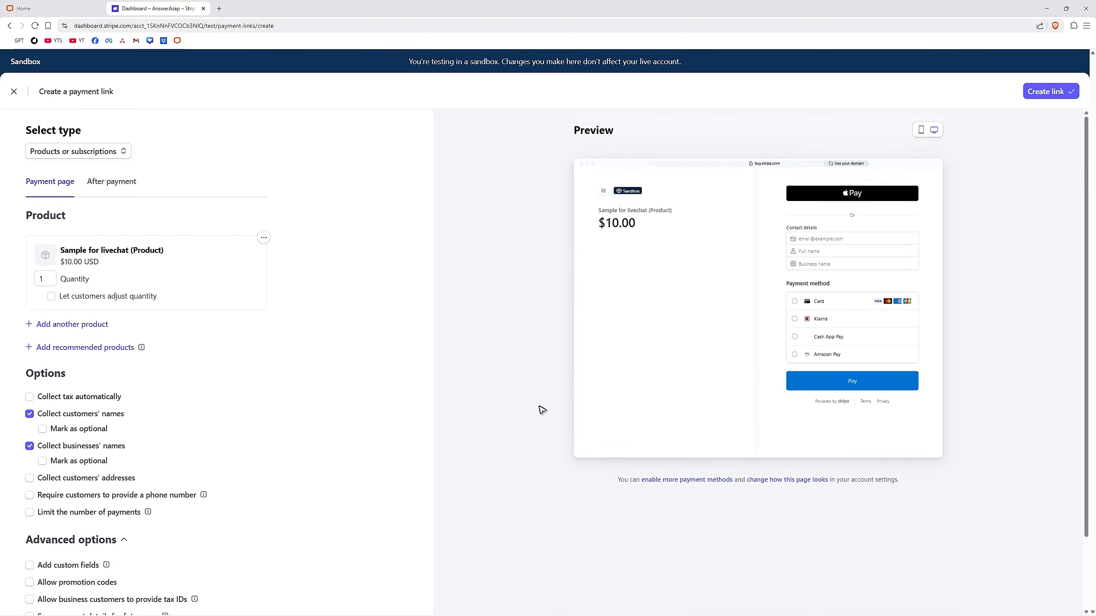
Create the payment link and copy its URL
left_click(1051, 95)
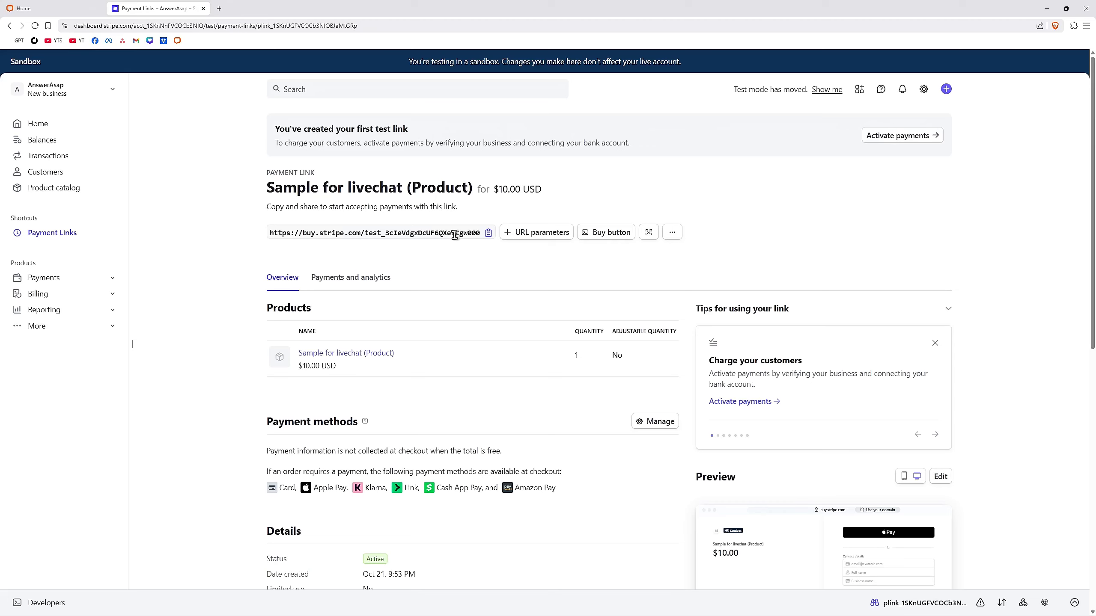
left_click(489, 234)
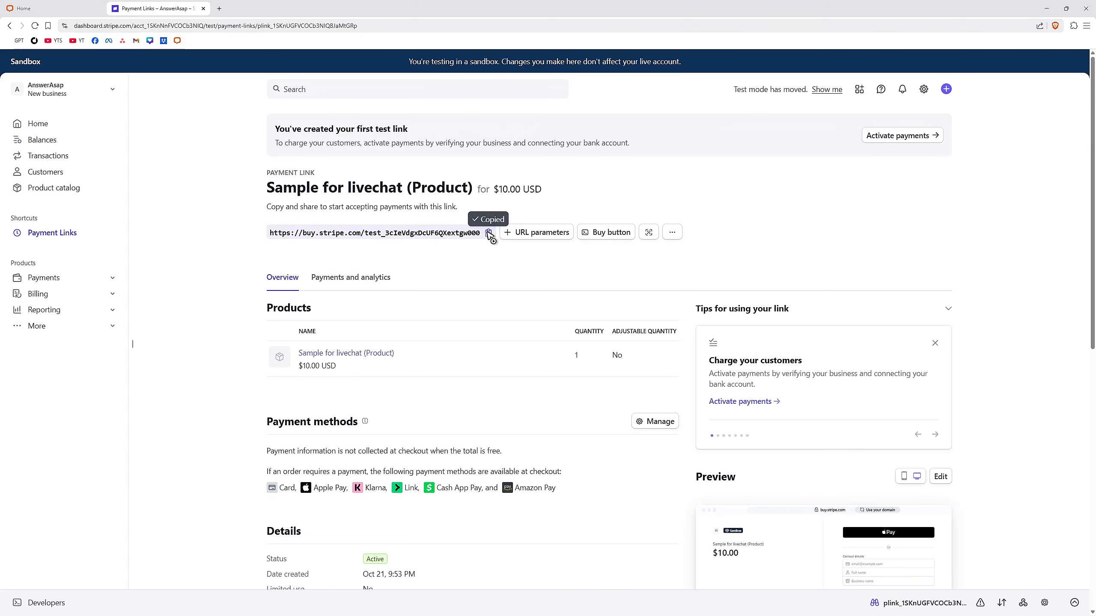
Examine the payment methods and details listed for the new payment link
scroll(491, 237, "down", 4)
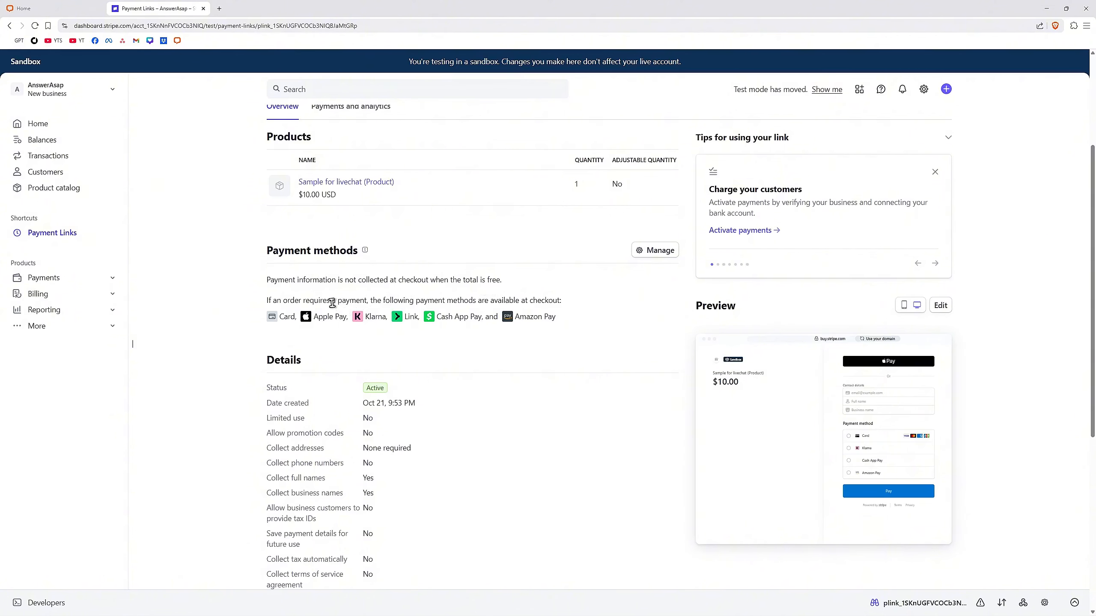
left_click_drag(267, 250, 374, 256)
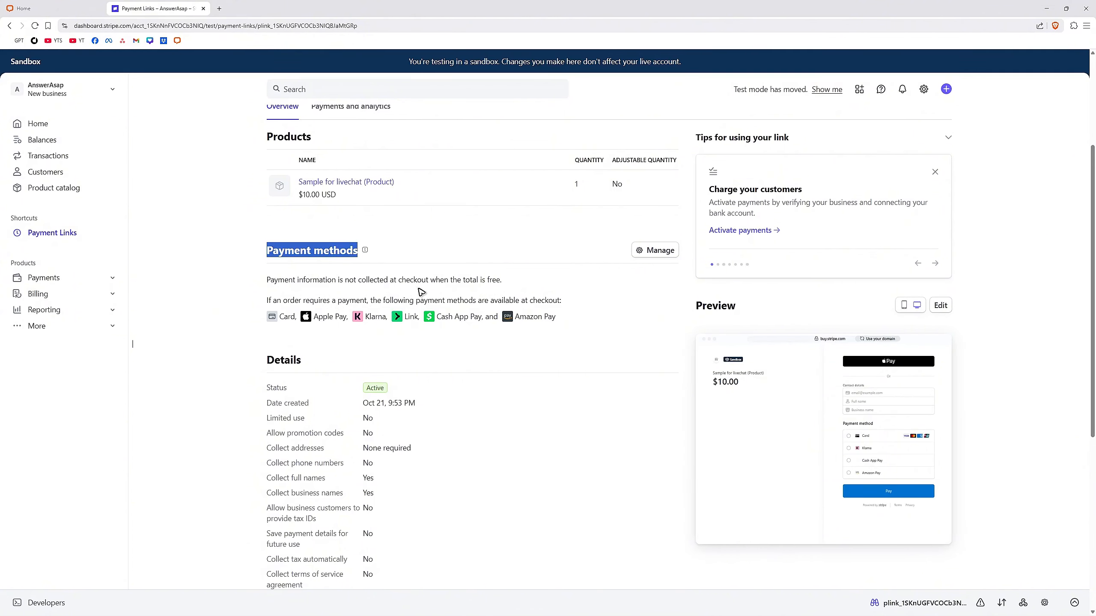
left_click(264, 281)
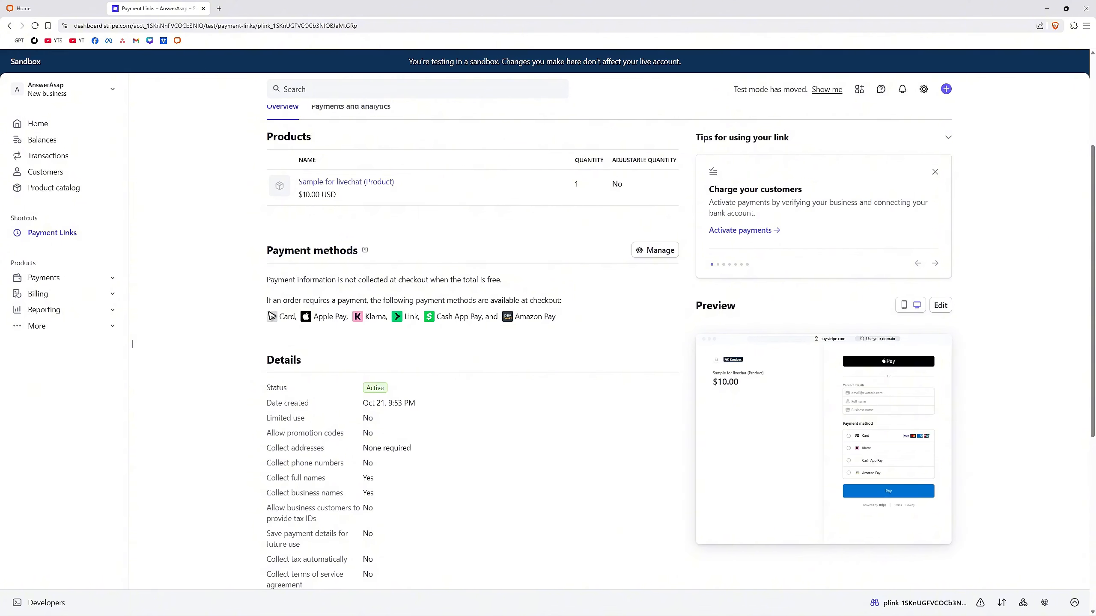
scroll(457, 305, "up", 4)
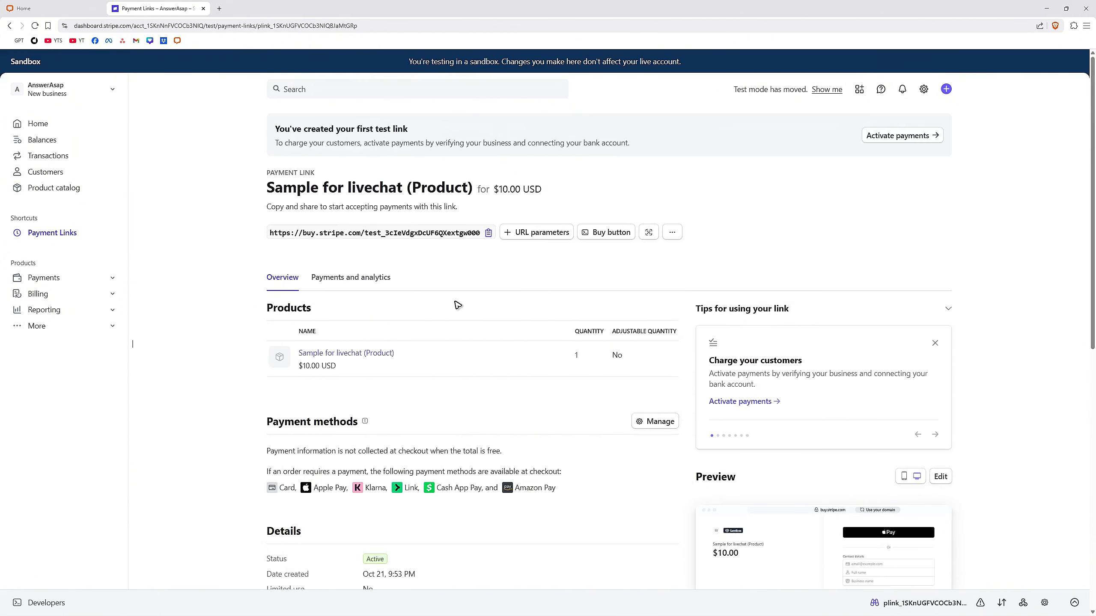
Copy the payment link's URL again and switch to LiveChat to open the Chats section
left_click(488, 233)
left_click(52, 10)
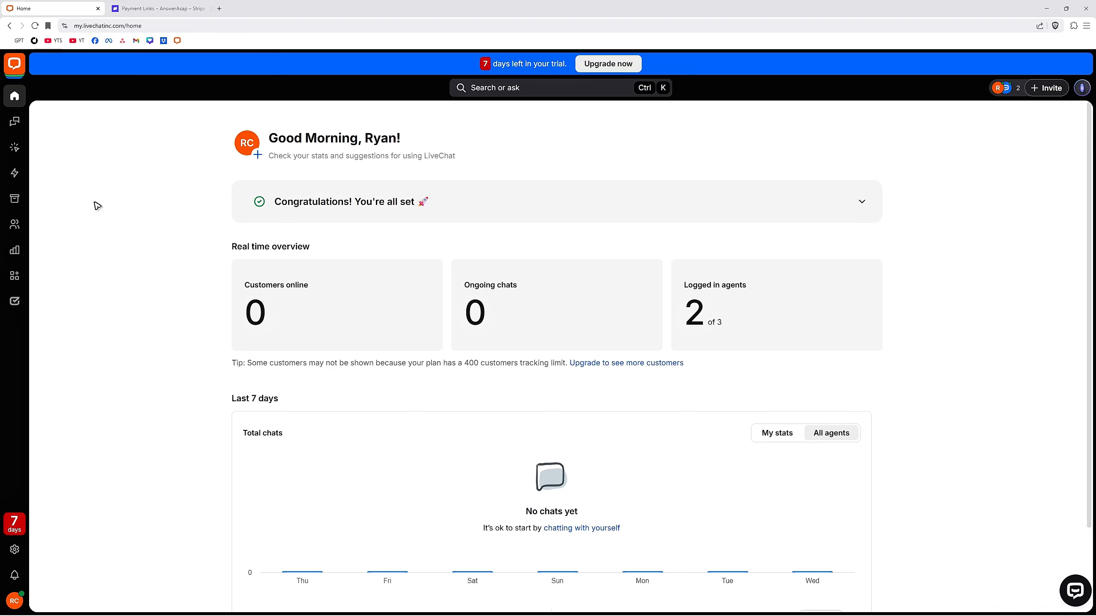
left_click(15, 122)
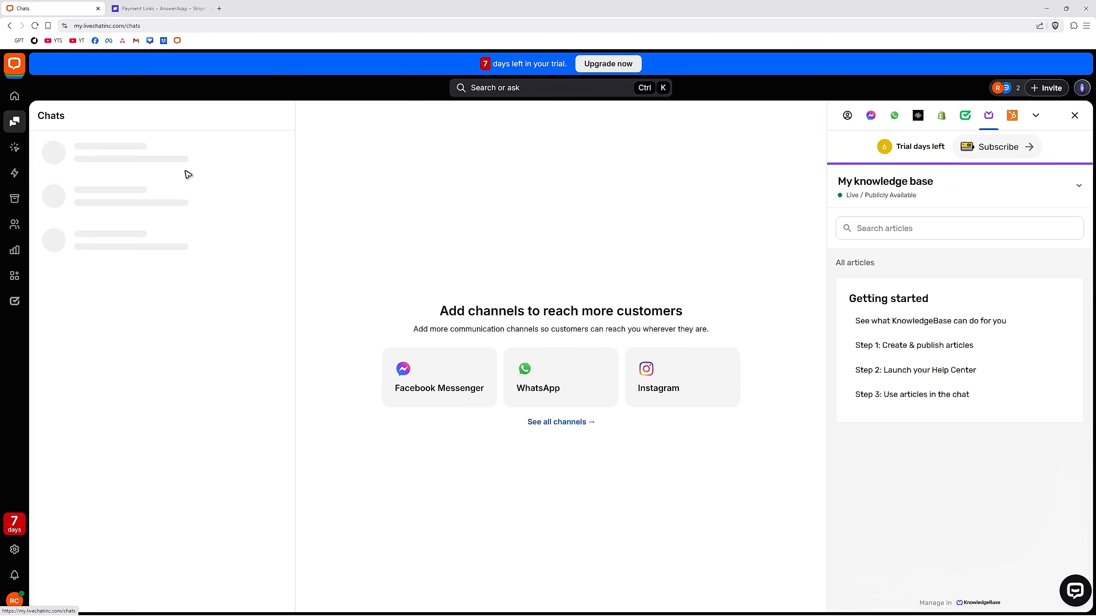
Switch back to the Stripe dashboard and review the payment link's details and checkout preview
left_click(159, 8)
scroll(611, 288, "down", 5)
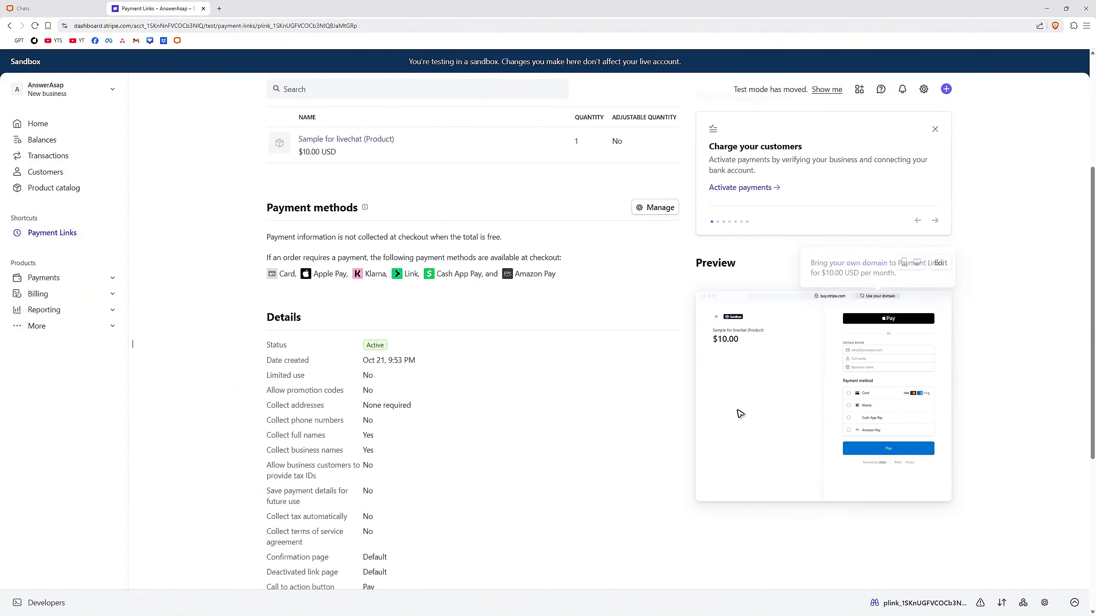